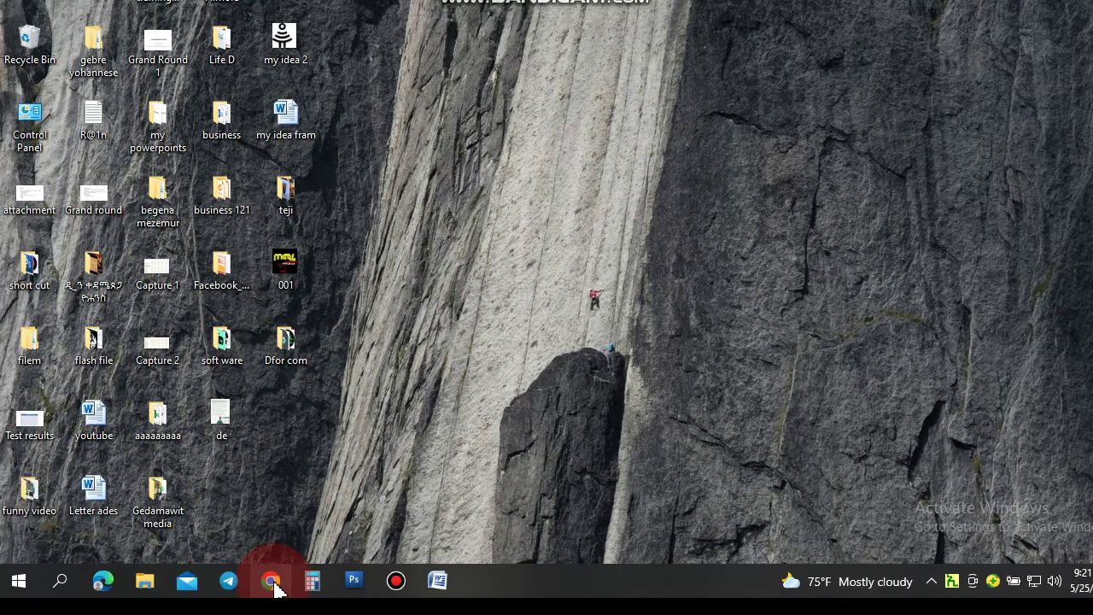
- Launch Google Chrome from the Windows taskbar
{"action": "left_click", "coordinate": [270, 582]}
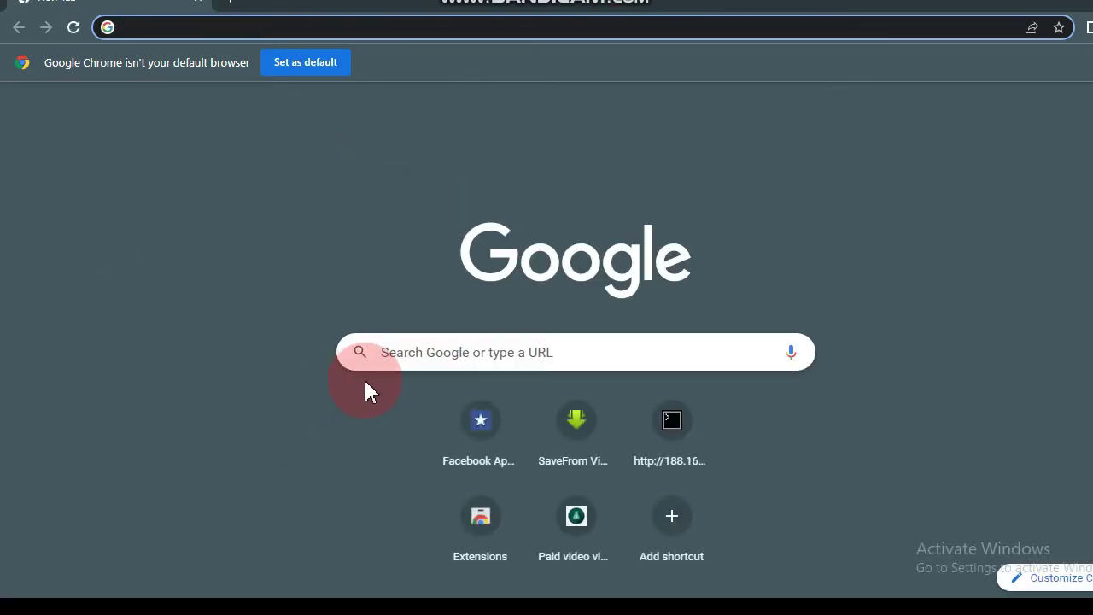
- Search Google for 'facebook.com login' using the autocomplete suggestion
{"action": "left_click", "coordinate": [429, 347]}
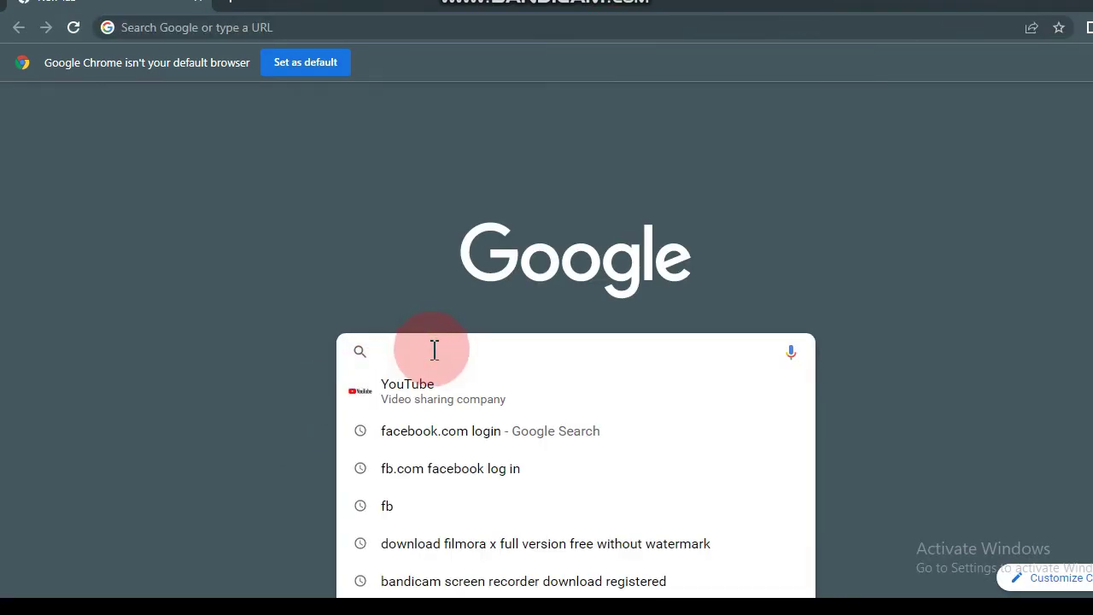
{"action": "type", "text": "fa"}
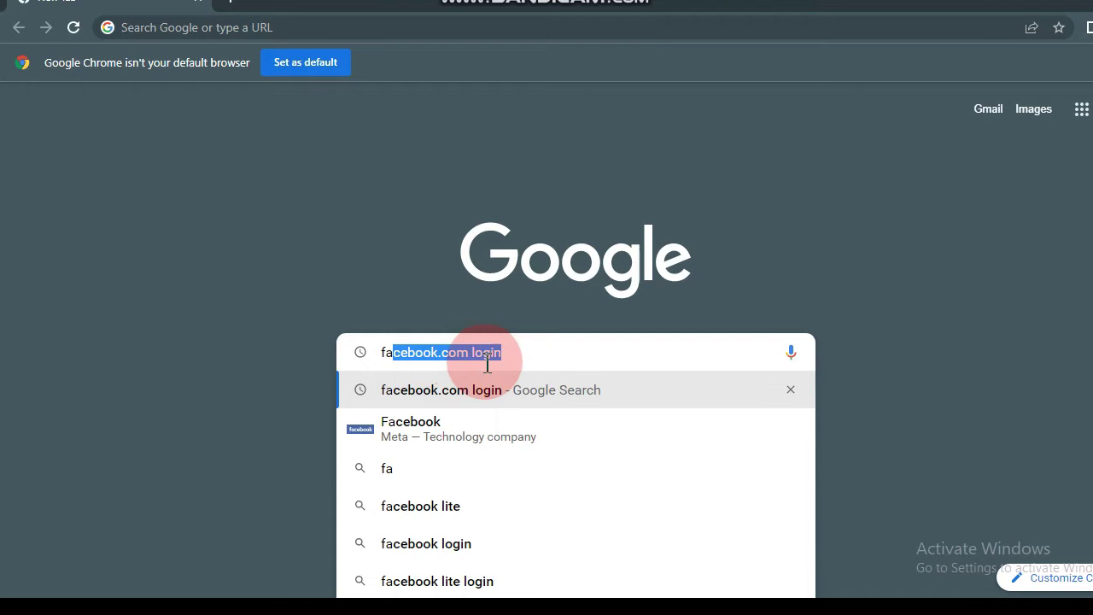
{"action": "left_click", "coordinate": [533, 352]}
{"action": "key", "text": "Return"}
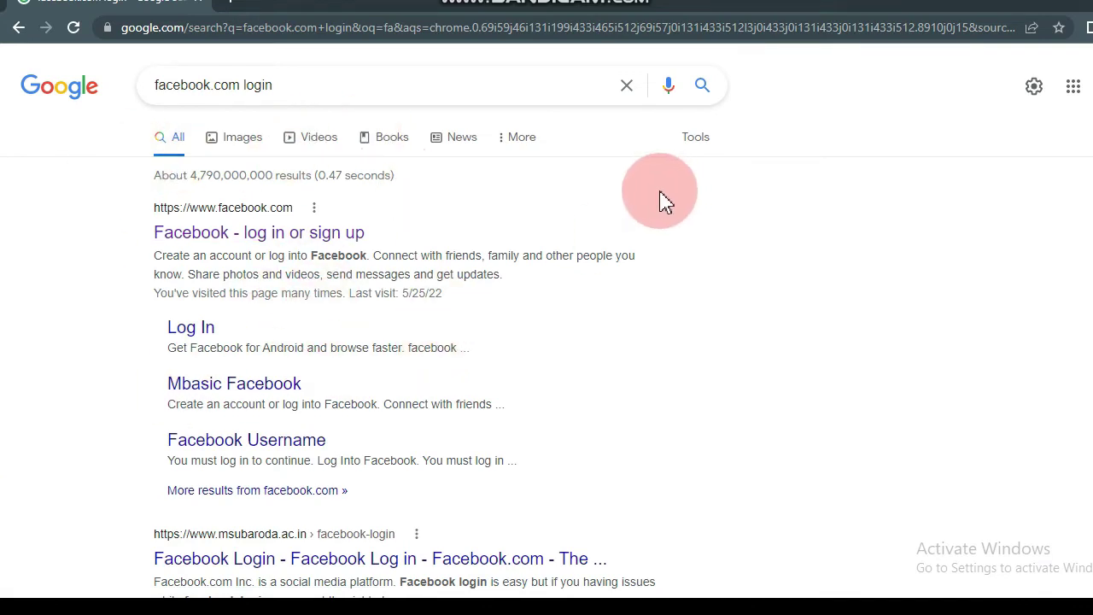
- Open the 'Facebook - log in or sign up' result
{"action": "left_click", "coordinate": [322, 240]}
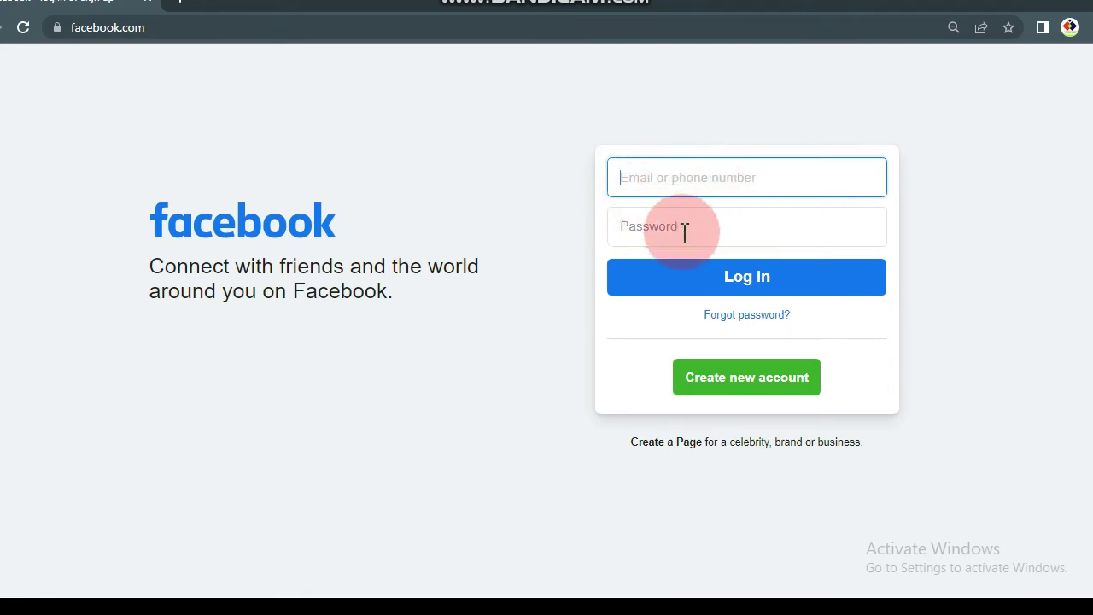
- Log in to Facebook with the saved account e-mail and its password
{"action": "left_click", "coordinate": [660, 179]}
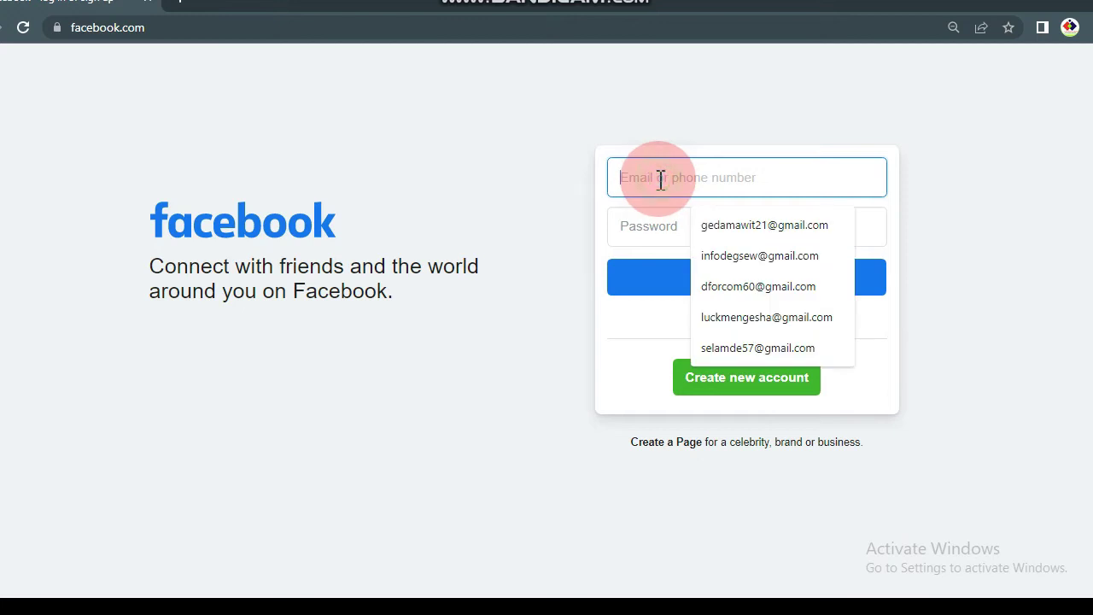
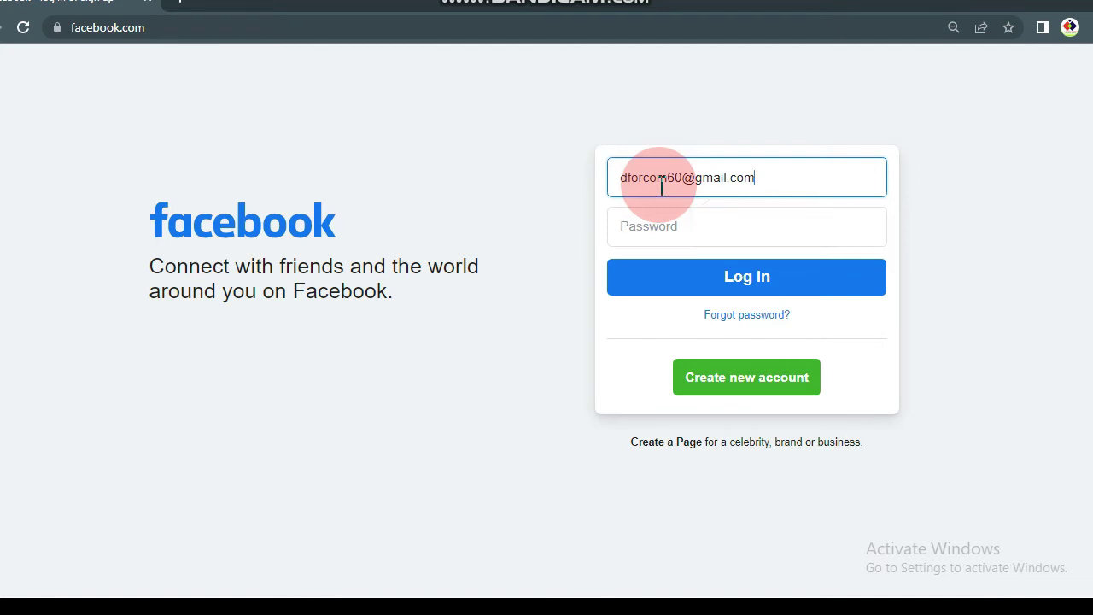
{"action": "left_click", "coordinate": [661, 225]}
{"action": "type", "text": "•••"}
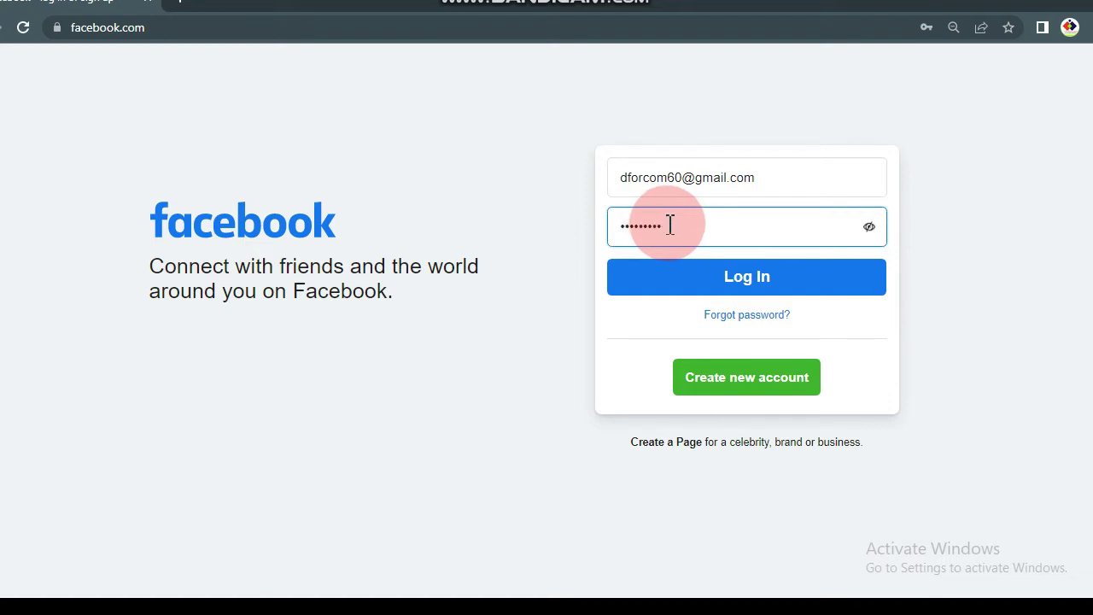
{"action": "left_click", "coordinate": [736, 280]}
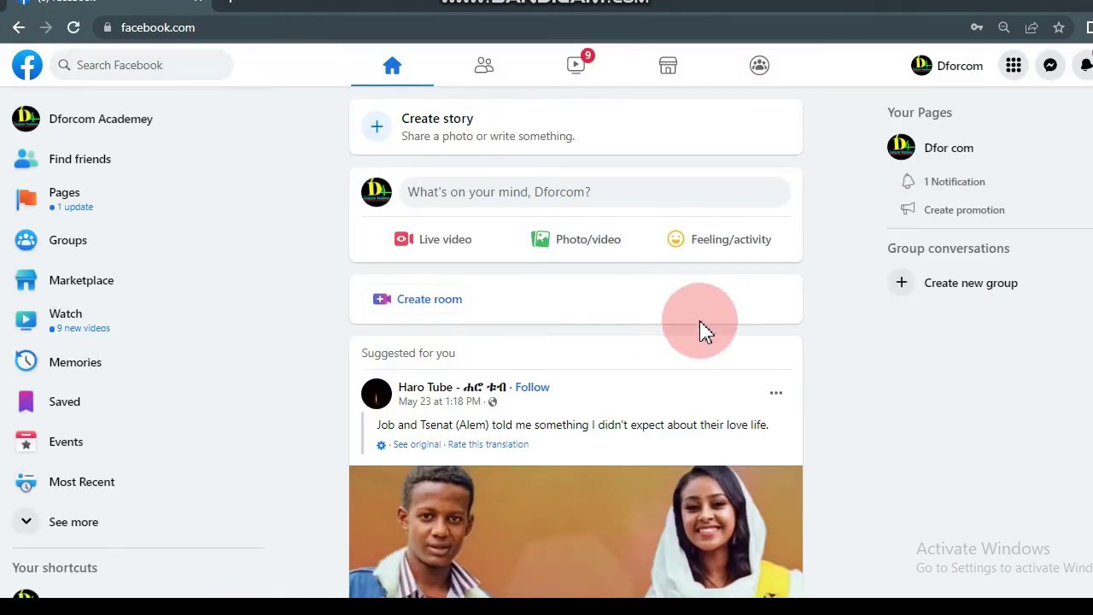
{"action": "scroll", "coordinate": [700, 330], "scroll_direction": "down", "scroll_amount": 1}
{"action": "scroll", "coordinate": [700, 331], "scroll_direction": "down", "scroll_amount": 10}
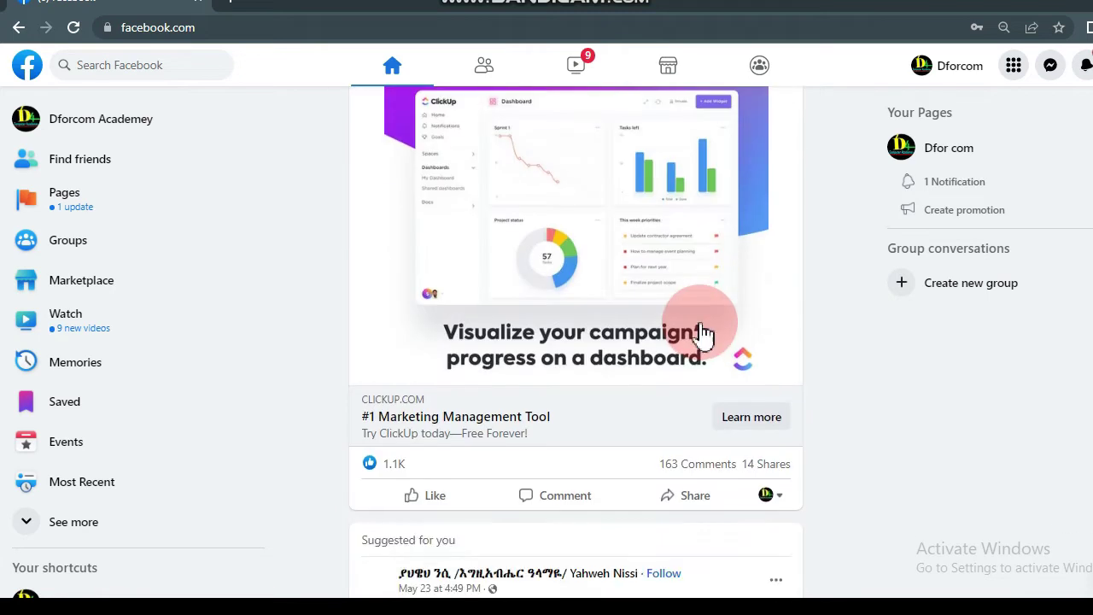
{"action": "scroll", "coordinate": [700, 331], "scroll_direction": "down", "scroll_amount": 1}
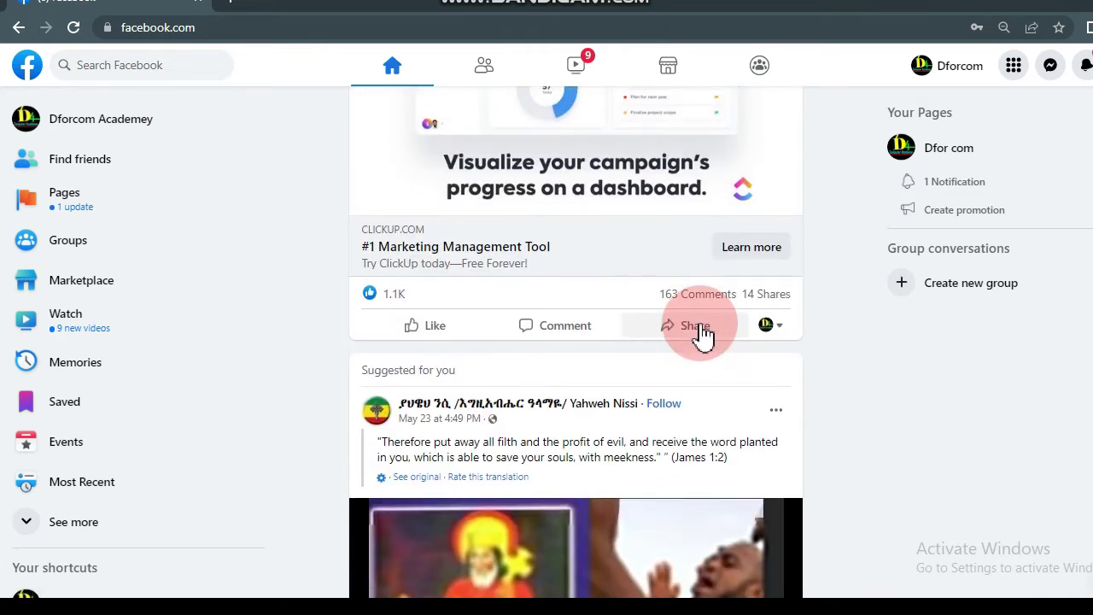
{"action": "scroll", "coordinate": [700, 331], "scroll_direction": "up", "scroll_amount": 1}
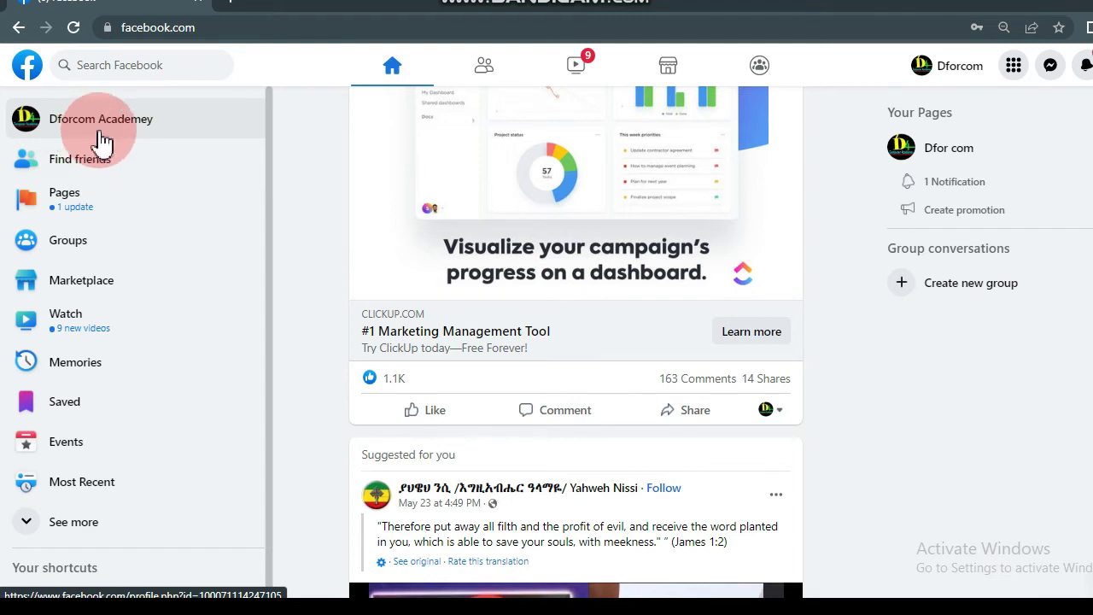
- Open the 'Dfor com' page from Pages you manage
{"action": "left_click", "coordinate": [71, 213]}
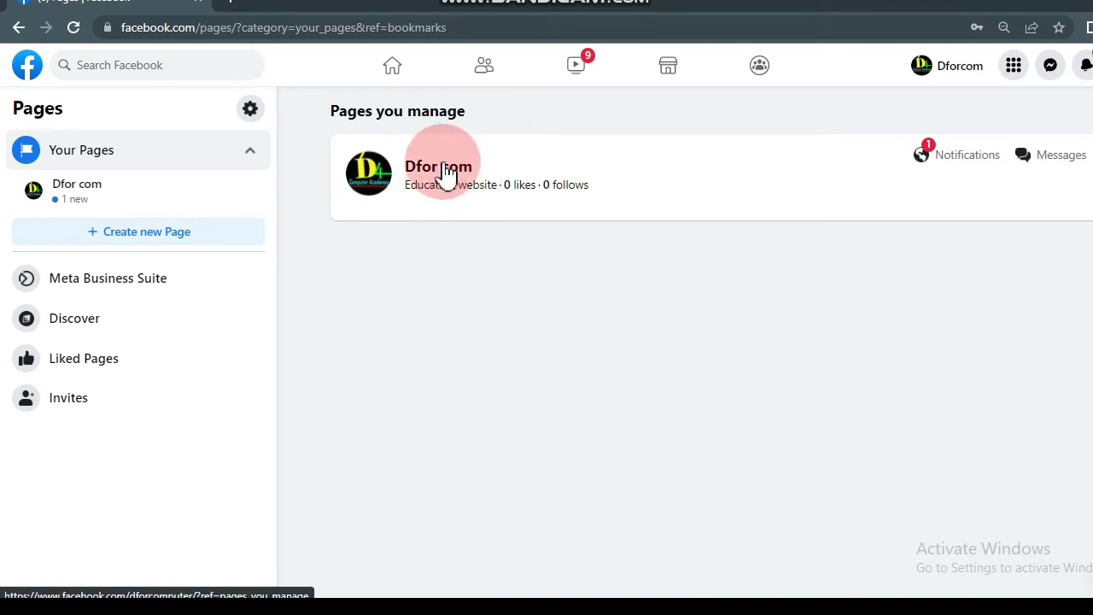
{"action": "left_click", "coordinate": [451, 175]}
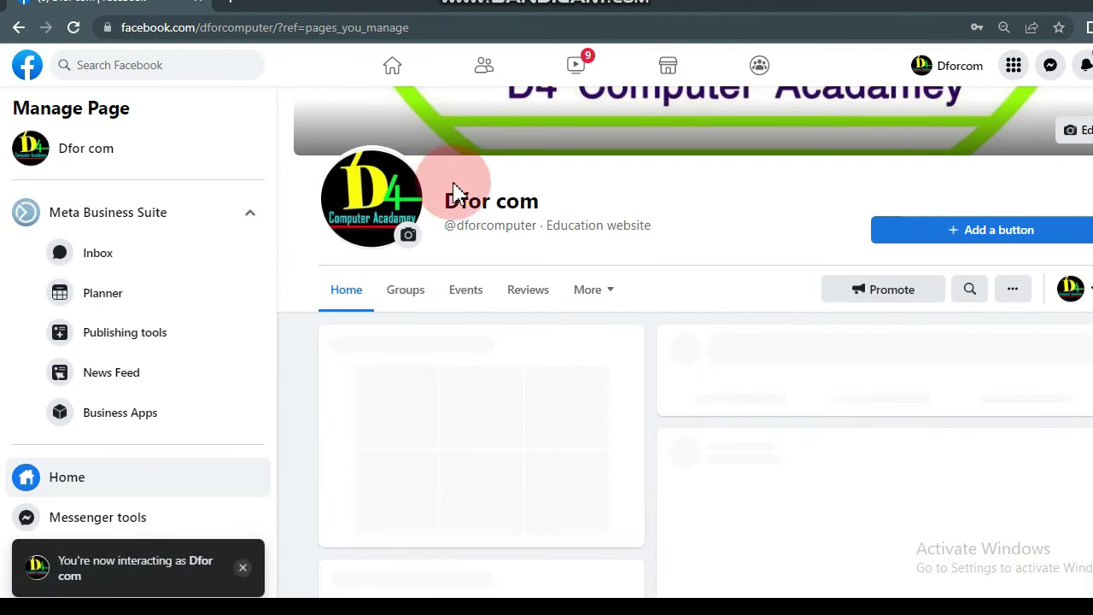
- Open Settings from the bottom of the Dfor com Manage Page sidebar
{"action": "left_click", "coordinate": [173, 214]}
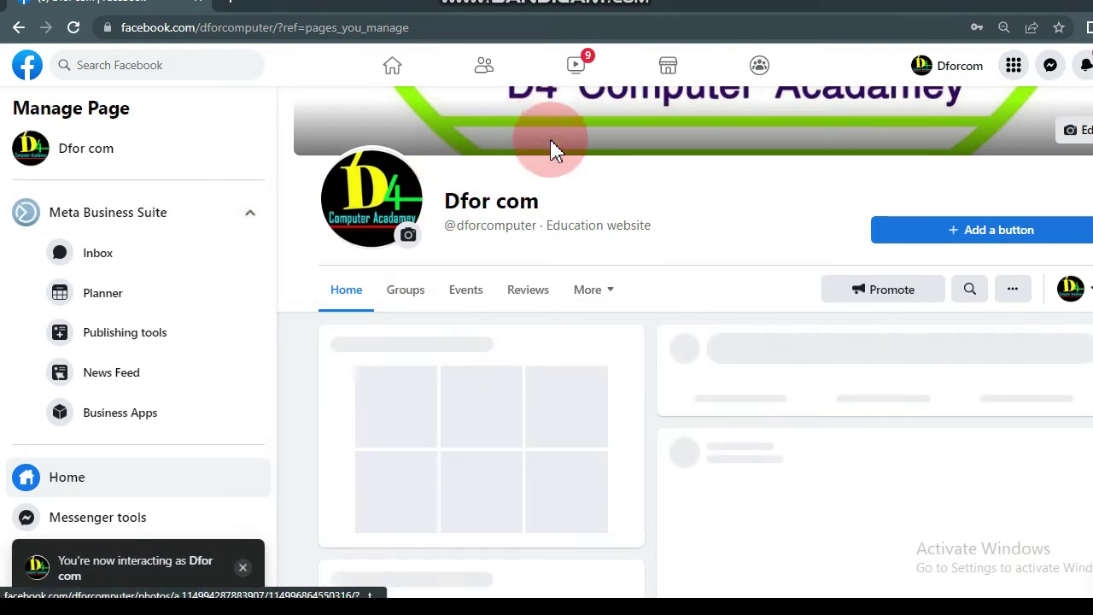
{"action": "scroll", "coordinate": [485, 244], "scroll_direction": "down", "scroll_amount": 2}
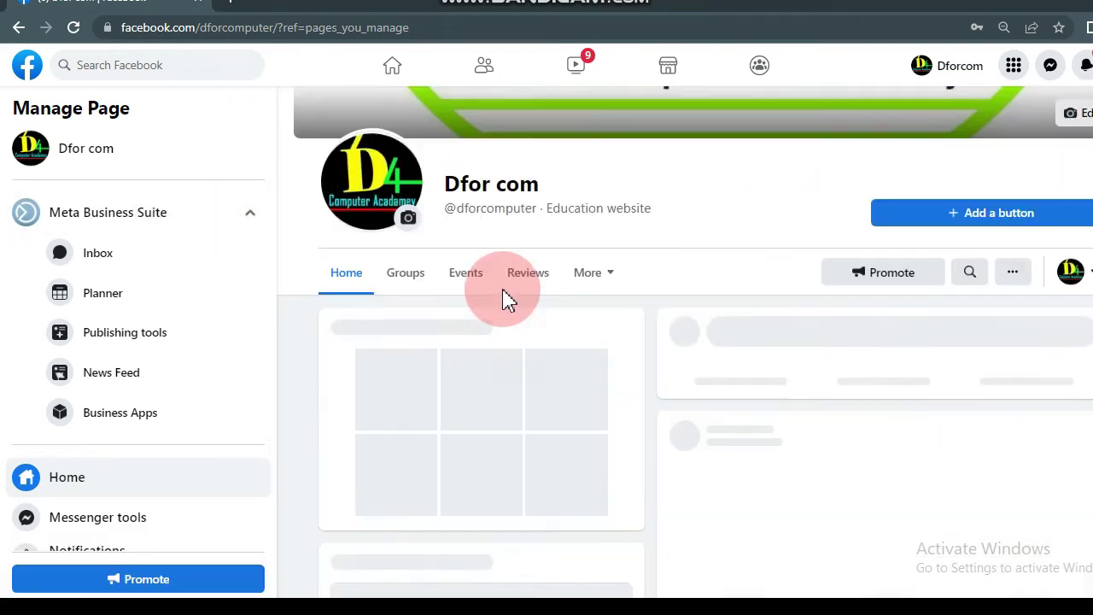
{"action": "scroll", "coordinate": [502, 286], "scroll_direction": "down", "scroll_amount": 3}
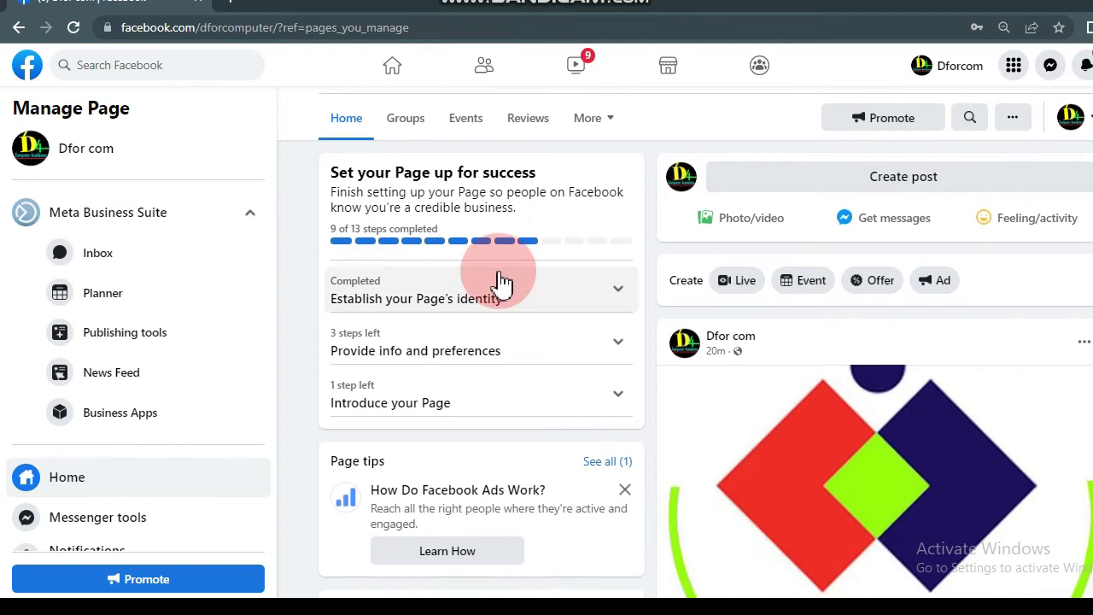
{"action": "scroll", "coordinate": [501, 281], "scroll_direction": "down", "scroll_amount": 2}
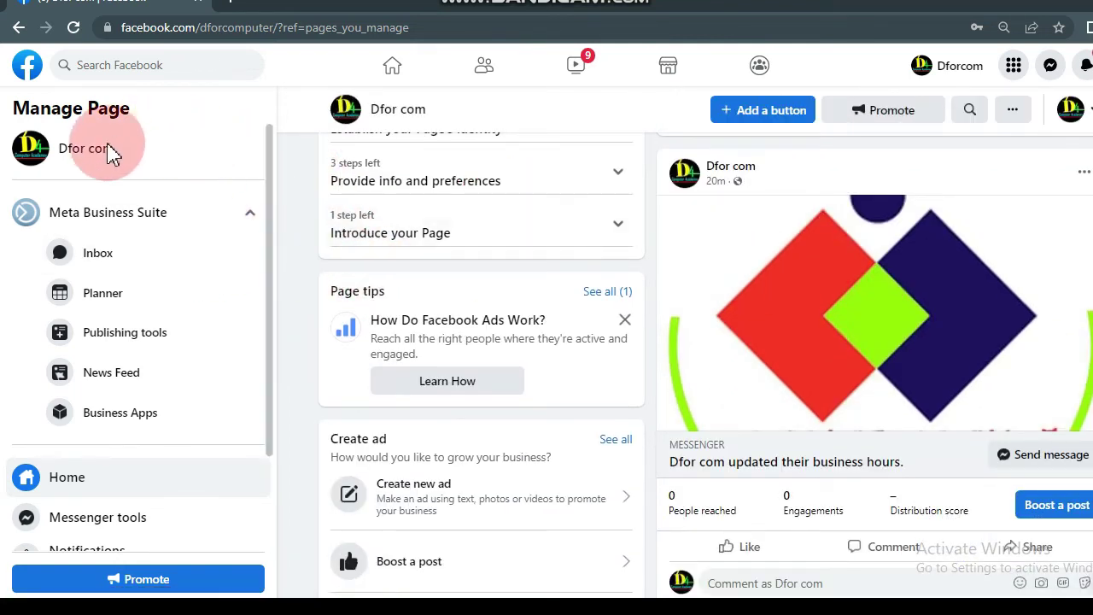
{"action": "scroll", "coordinate": [136, 214], "scroll_direction": "down", "scroll_amount": 3}
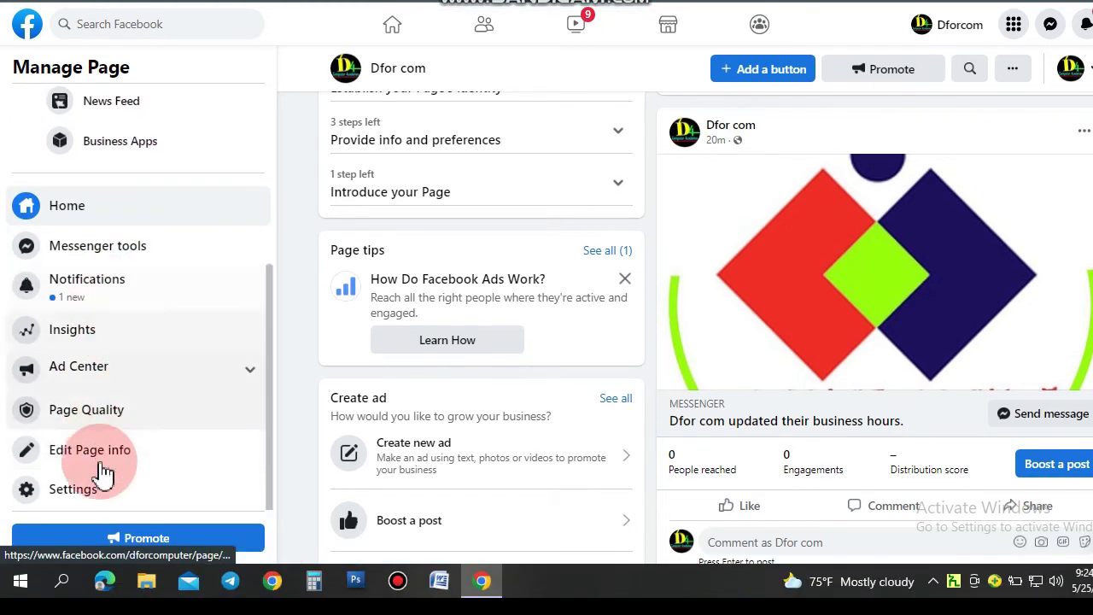
{"action": "scroll", "coordinate": [109, 414], "scroll_direction": "up", "scroll_amount": 2}
{"action": "scroll", "coordinate": [109, 418], "scroll_direction": "down", "scroll_amount": 2}
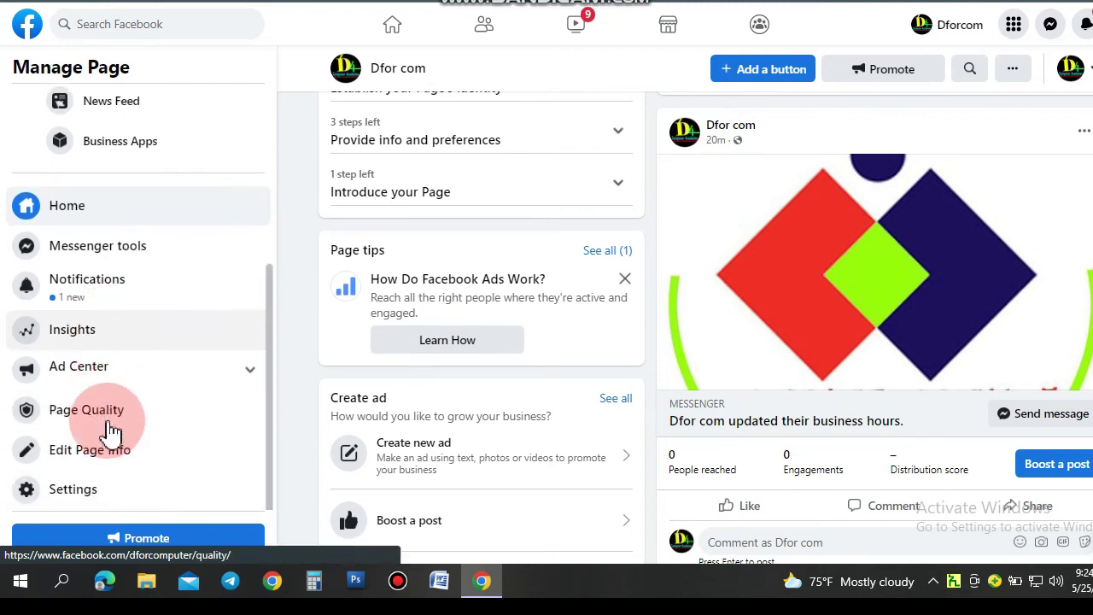
{"action": "left_click", "coordinate": [73, 489]}
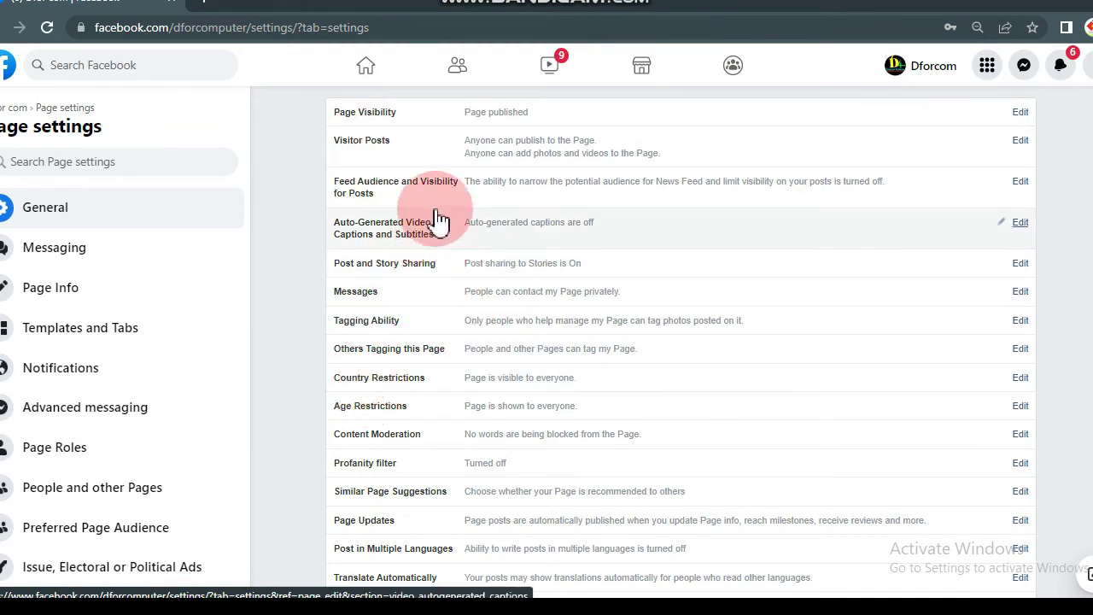
- Expand the Remove Page option at the bottom of General settings
{"action": "scroll", "coordinate": [439, 213], "scroll_direction": "down", "scroll_amount": 1}
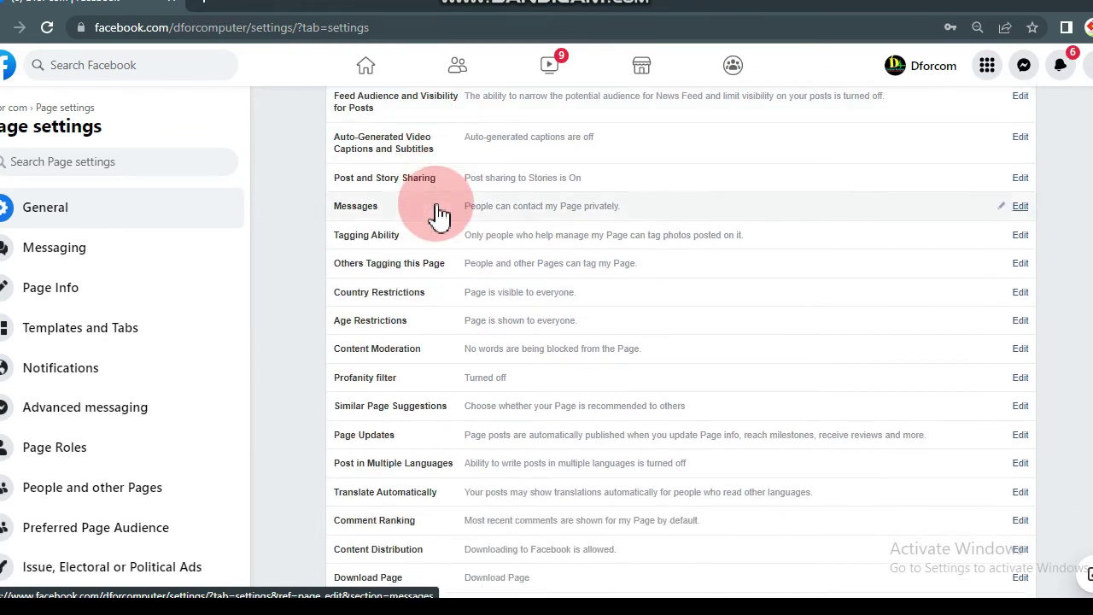
{"action": "scroll", "coordinate": [465, 226], "scroll_direction": "down", "scroll_amount": 1}
{"action": "scroll", "coordinate": [473, 236], "scroll_direction": "down", "scroll_amount": 1}
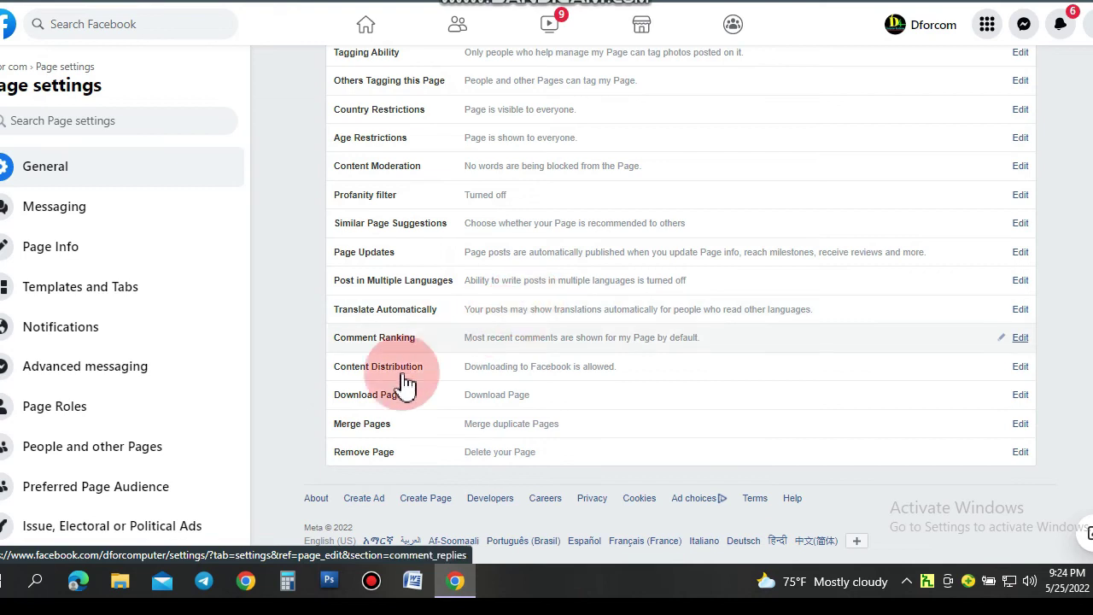
{"action": "left_click", "coordinate": [385, 455]}
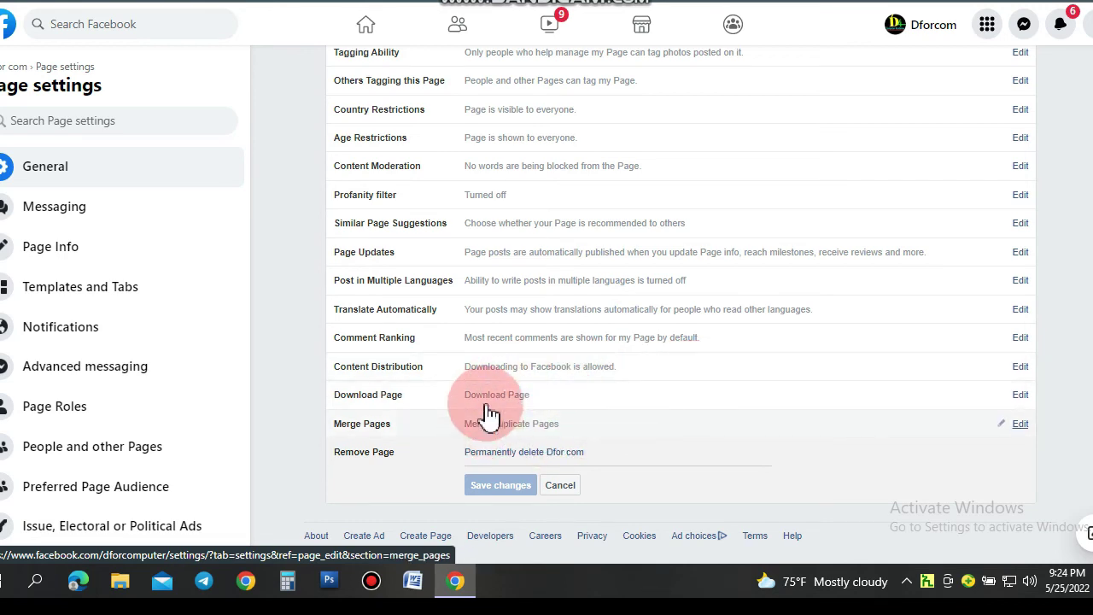
- Choose 'Permanently delete Dfor com' under Remove Page
{"action": "left_click", "coordinate": [378, 455]}
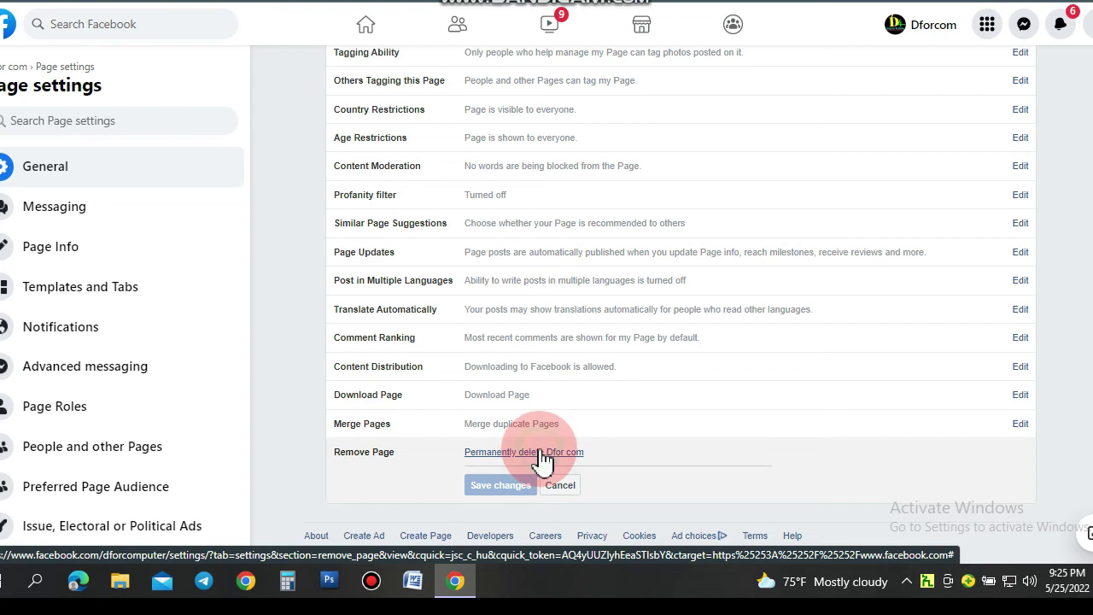
{"action": "left_click", "coordinate": [543, 455]}
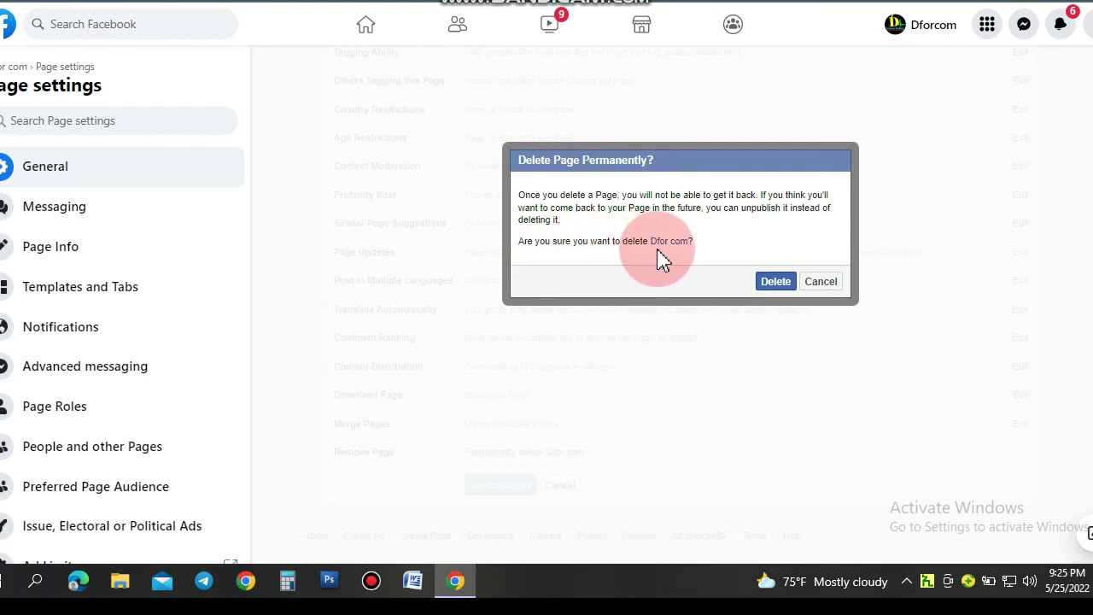
- Confirm Delete in the 'Delete Page Permanently?' dialog
{"action": "left_click", "coordinate": [775, 282]}
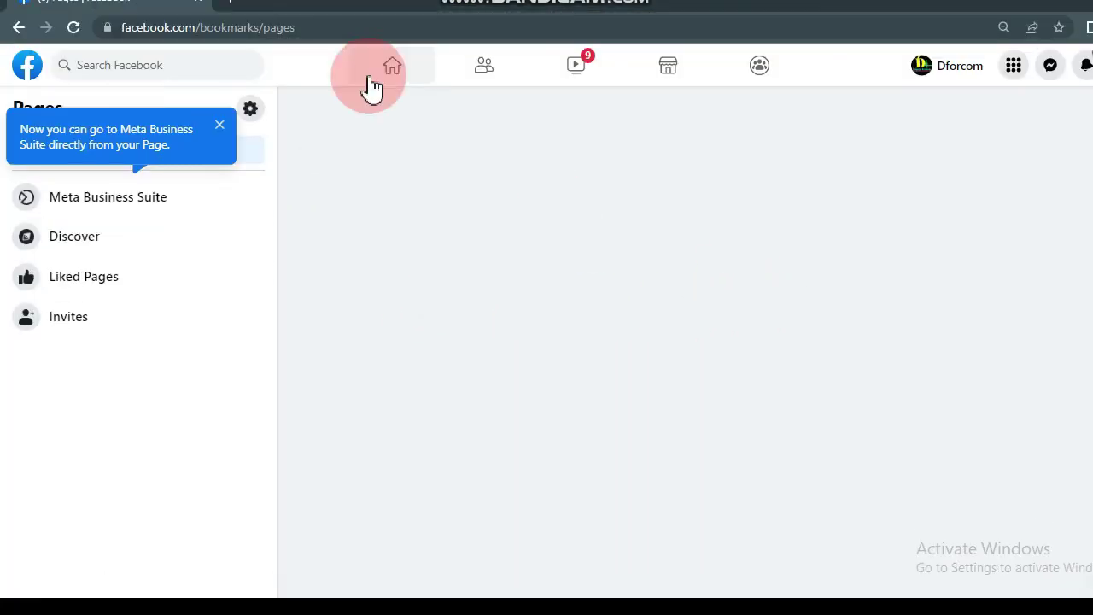
- Go back to the Facebook home News Feed via the Home icon
{"action": "left_click", "coordinate": [418, 57]}
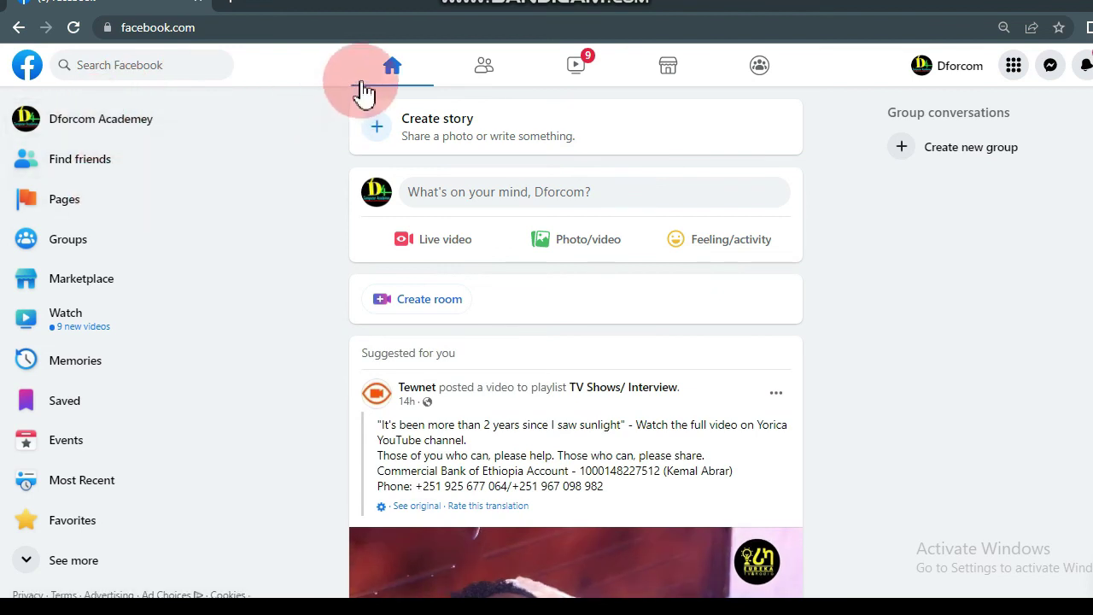
{"action": "left_click", "coordinate": [395, 70]}
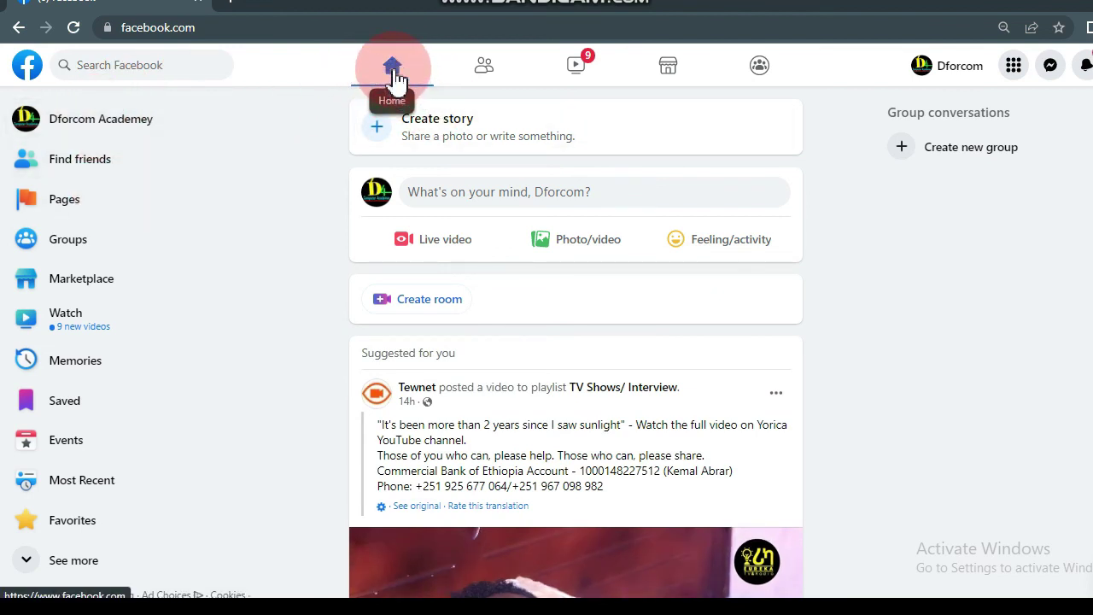